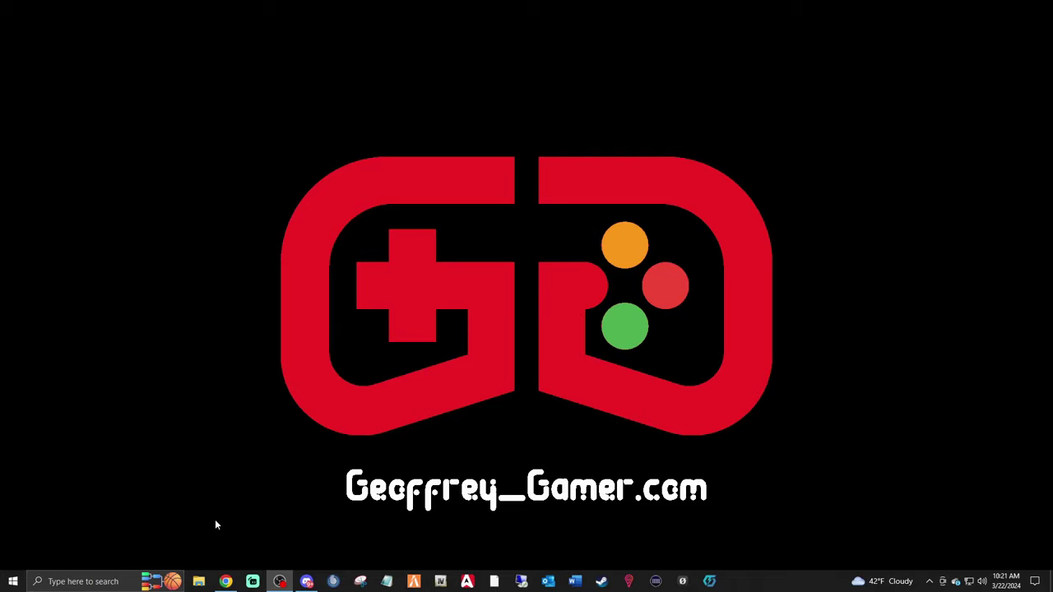
# Restore Chrome on the LCPDFR.com Roleplay+ Animation Menu 1.2 download page.
pyautogui.click(224, 582)
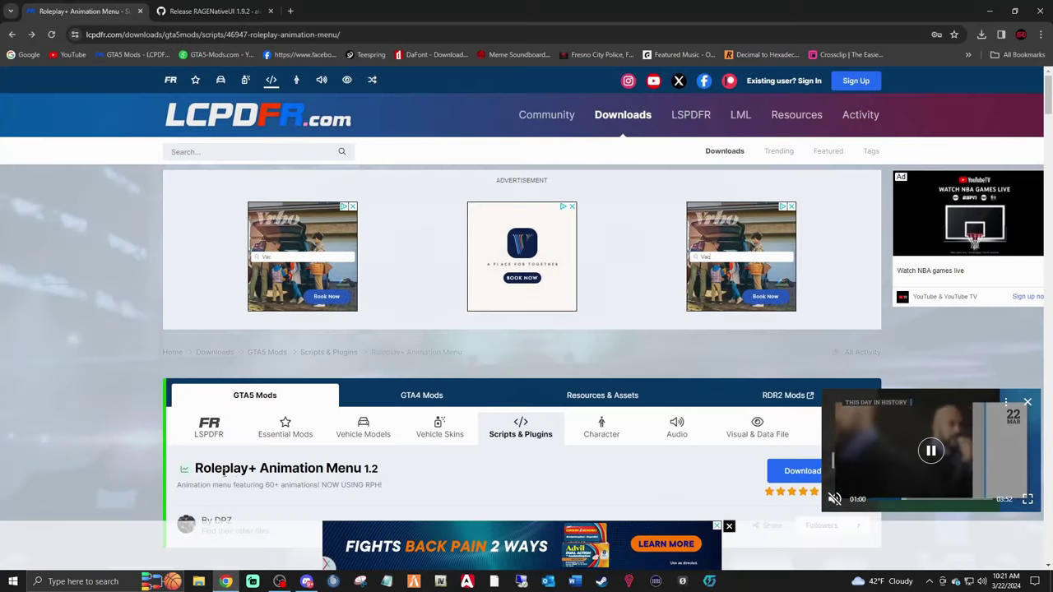
# Reveal the hidden Update v1.2 and Update v1.1 changelogs on the Roleplay+ page.
pyautogui.scroll(-2, 304, 448)
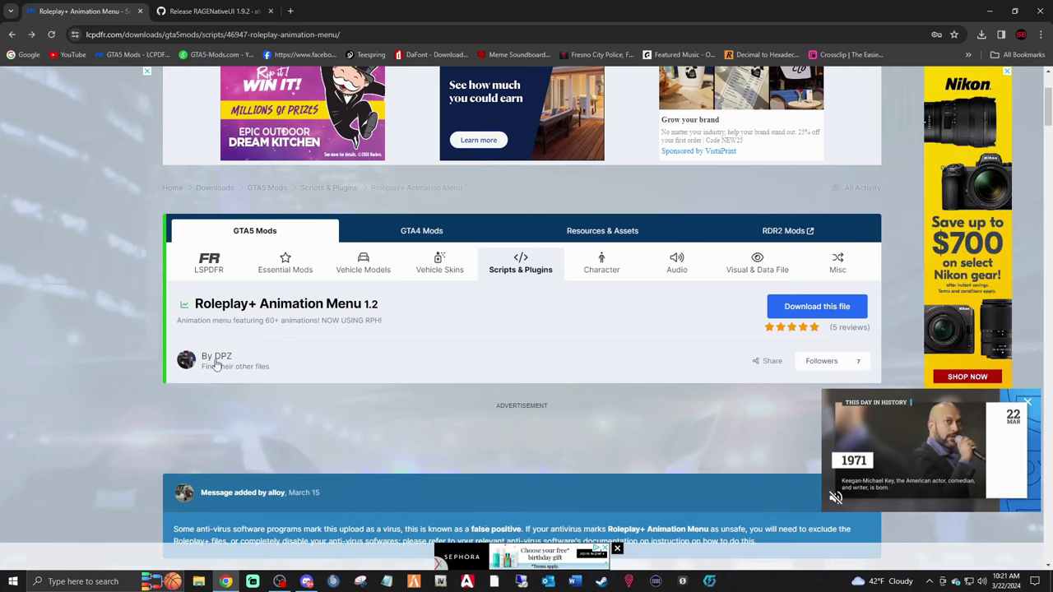
pyautogui.scroll(-7, 301, 398)
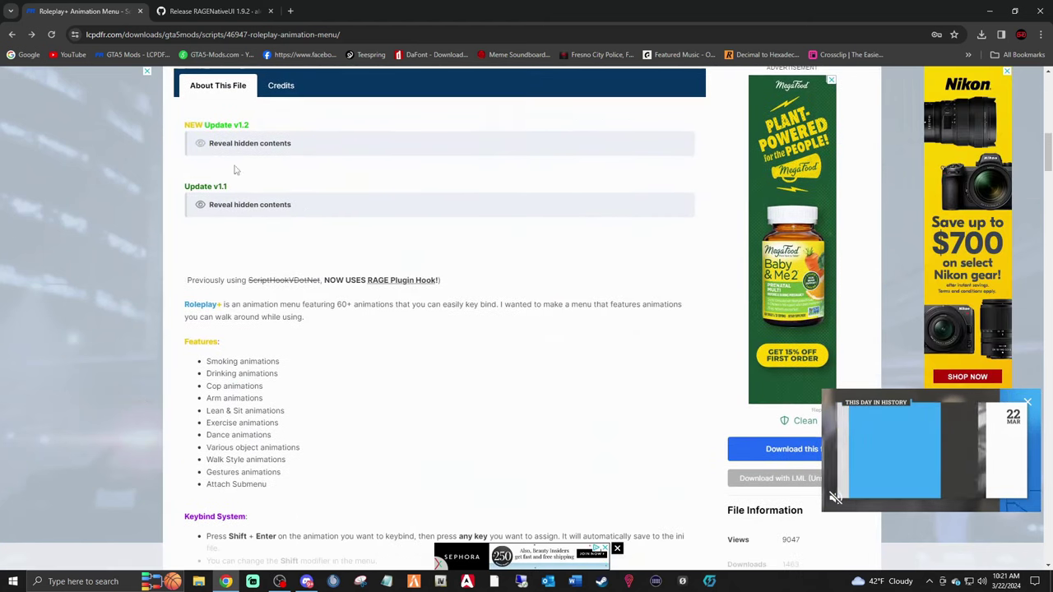
pyautogui.click(245, 144)
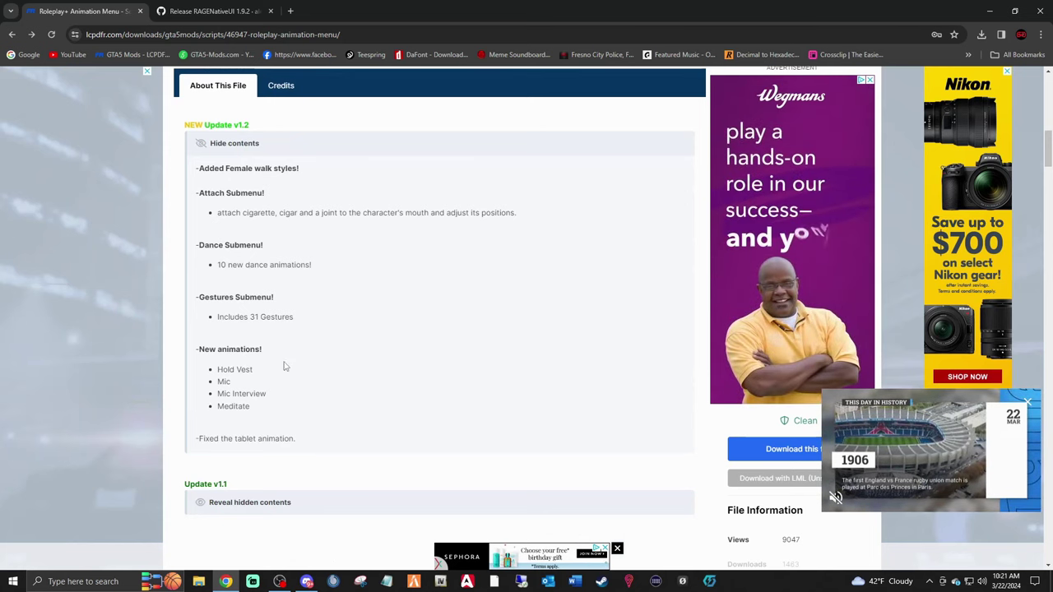
pyautogui.scroll(-3, 284, 371)
pyautogui.click(243, 286)
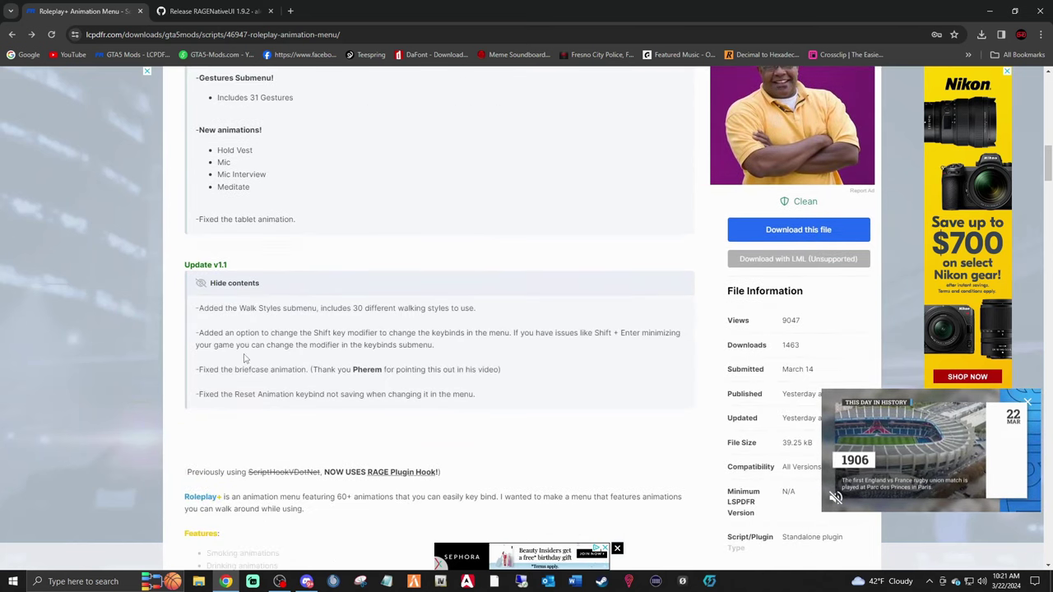
# Read the animation feature list and the Installation and Requirements sections.
pyautogui.scroll(-3, 255, 406)
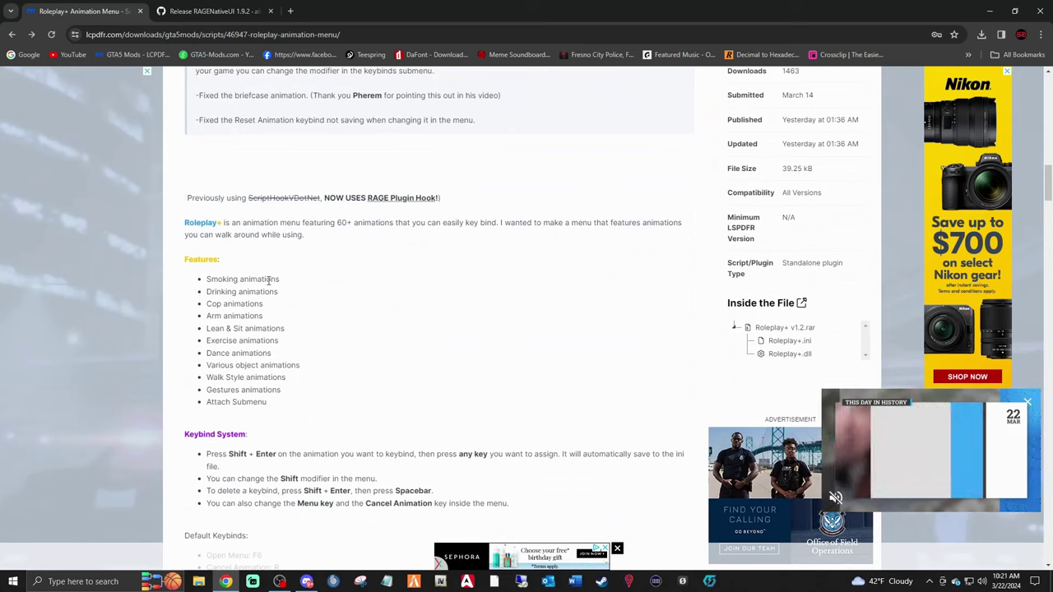
pyautogui.moveTo(208, 278); pyautogui.dragTo(302, 403)
pyautogui.click(383, 384)
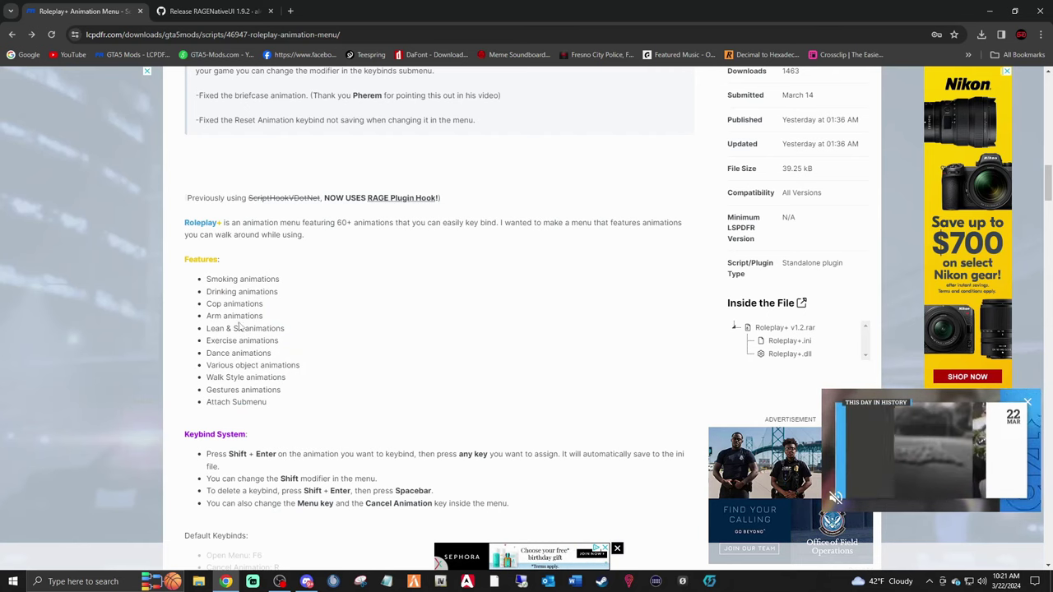
pyautogui.scroll(-3, 311, 333)
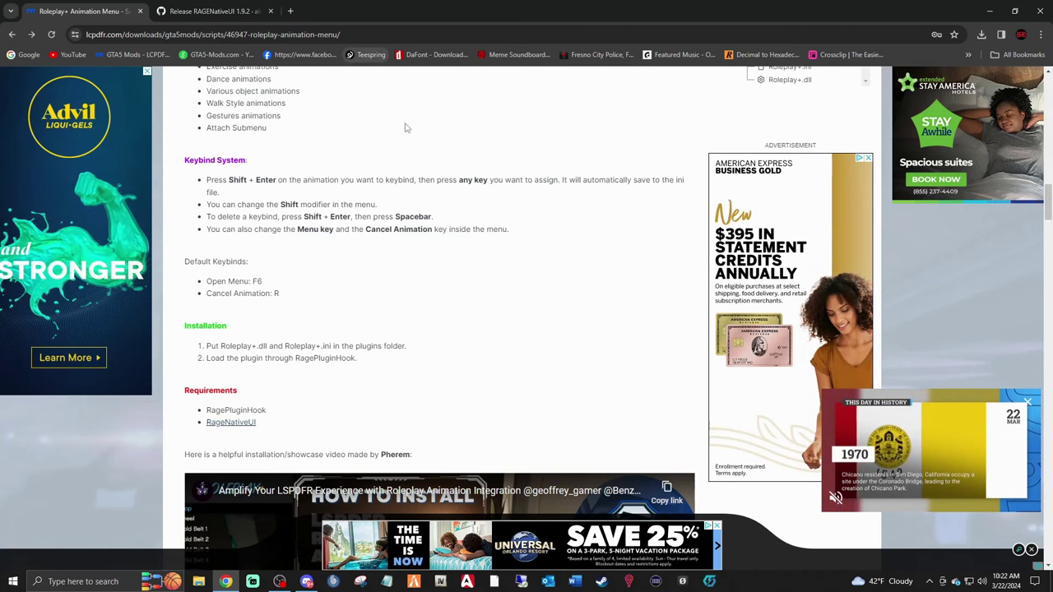
pyautogui.scroll(10, 611, 239)
pyautogui.scroll(-2, 707, 249)
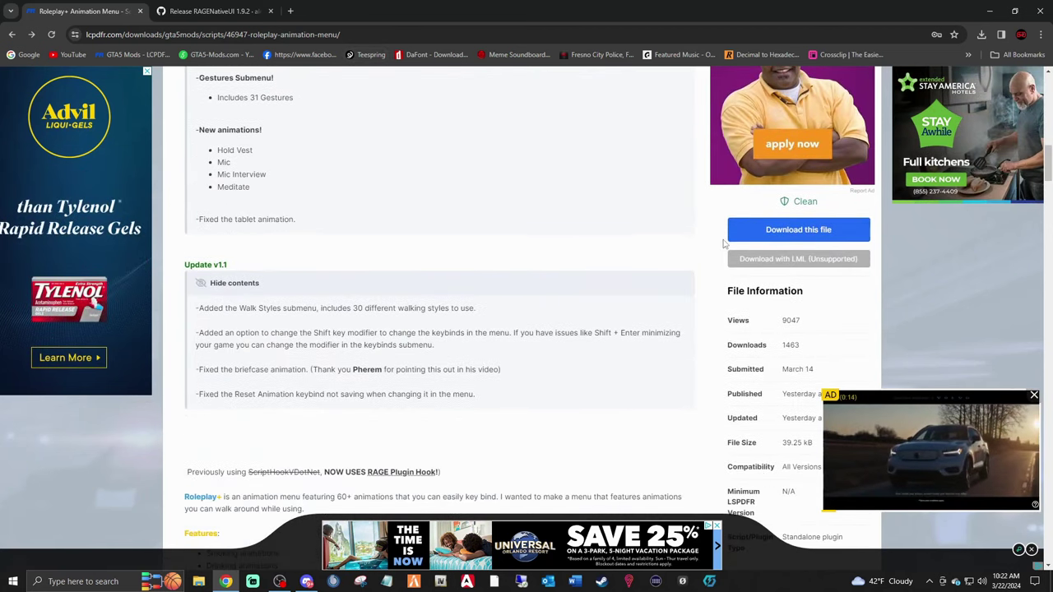
# Download the Roleplay+ v1.2 file after agreeing to the download terms.
pyautogui.click(797, 235)
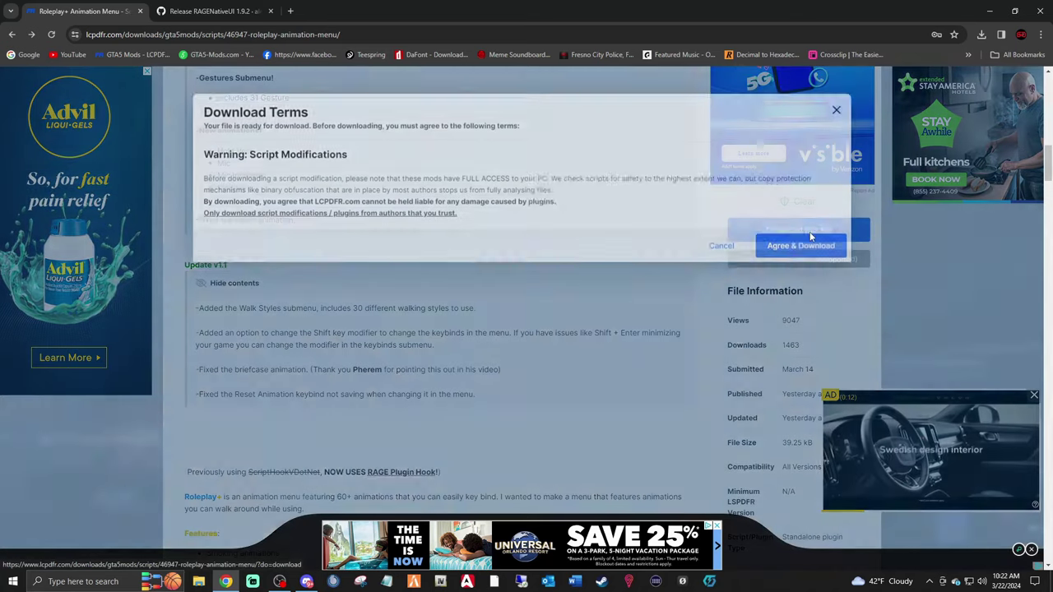
pyautogui.click(800, 249)
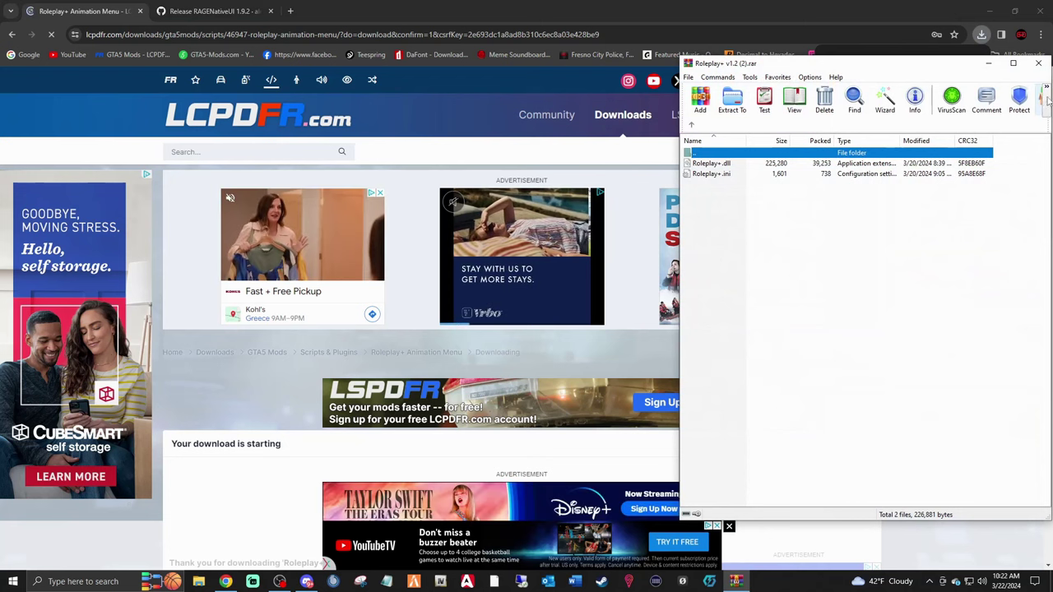
# Download RAGENativeUI.zip from the RAGENativeUI 1.9.2 GitHub release assets.
pyautogui.click(200, 13)
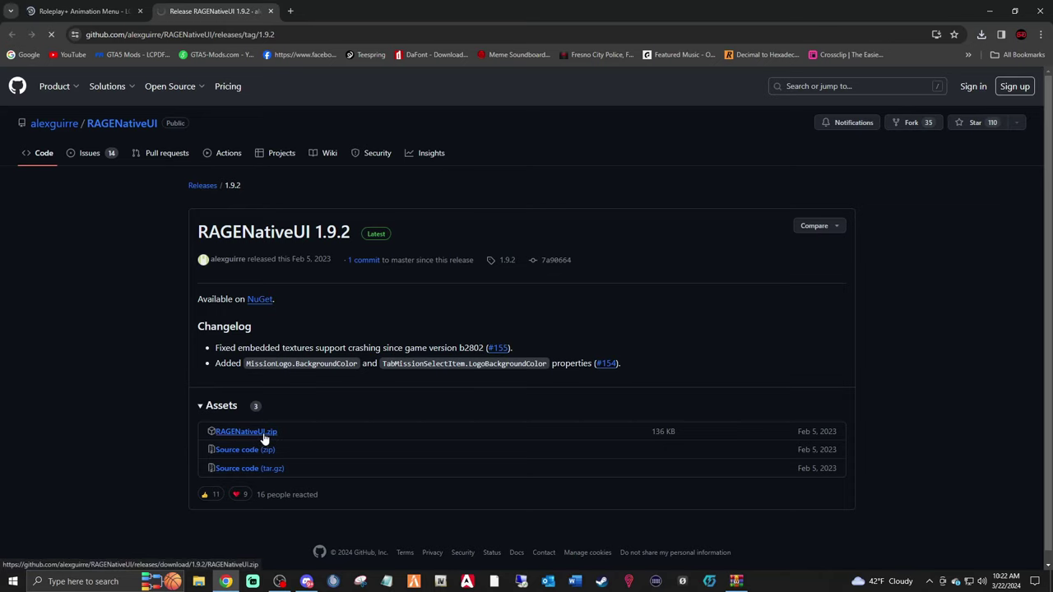
pyautogui.click(974, 68)
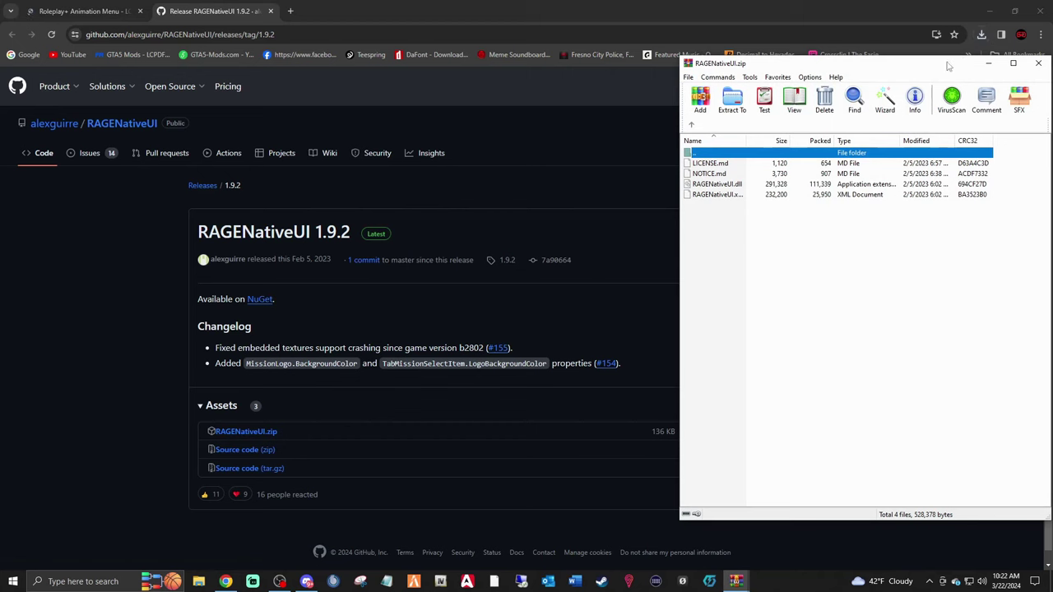
pyautogui.click(83, 11)
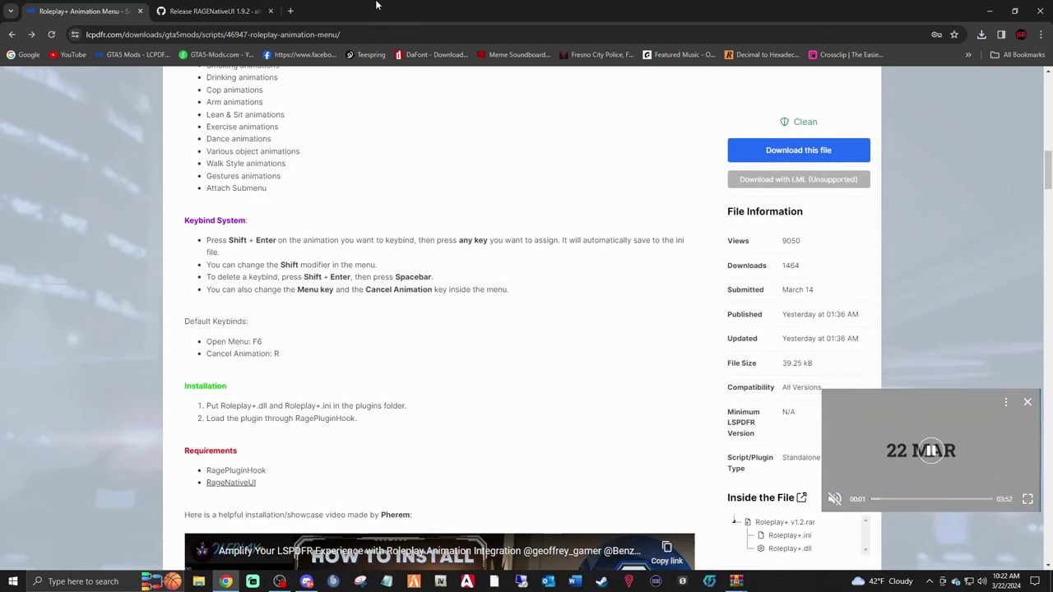
# Minimize Chrome with Win+Down and open a File Explorer window at Quick access.
pyautogui.press('super+Down')
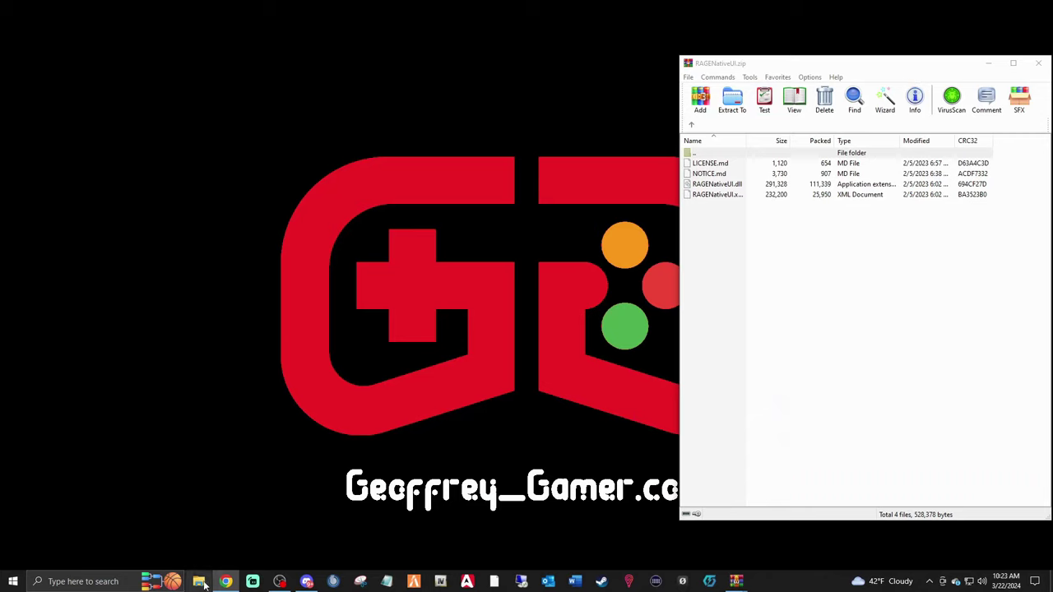
pyautogui.click(200, 582)
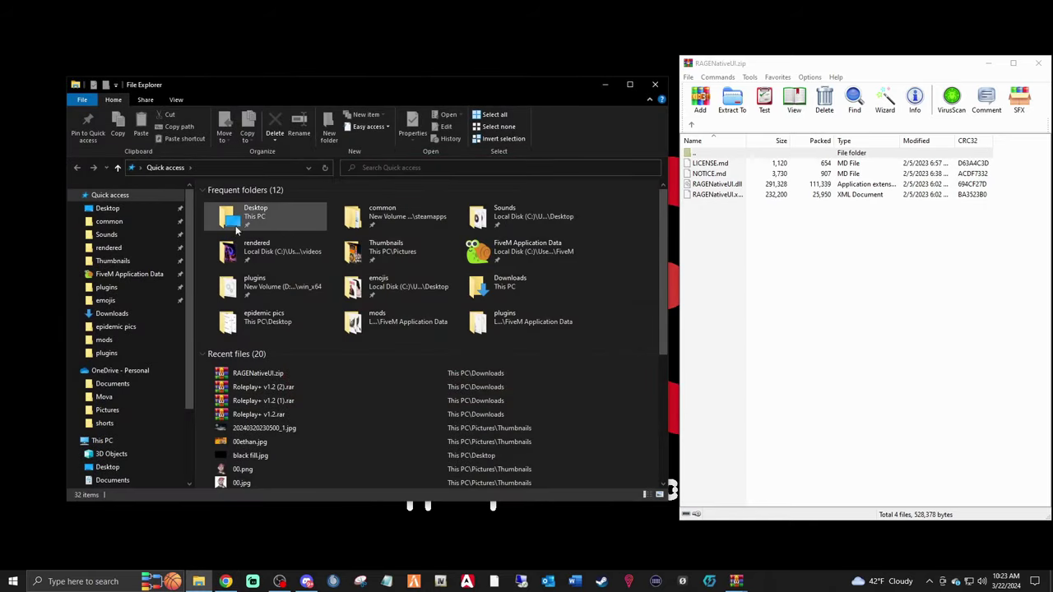
# Browse Local Disk (C:) to Program Files (x86) > Steam > steamapps > common.
pyautogui.scroll(-3, 106, 344)
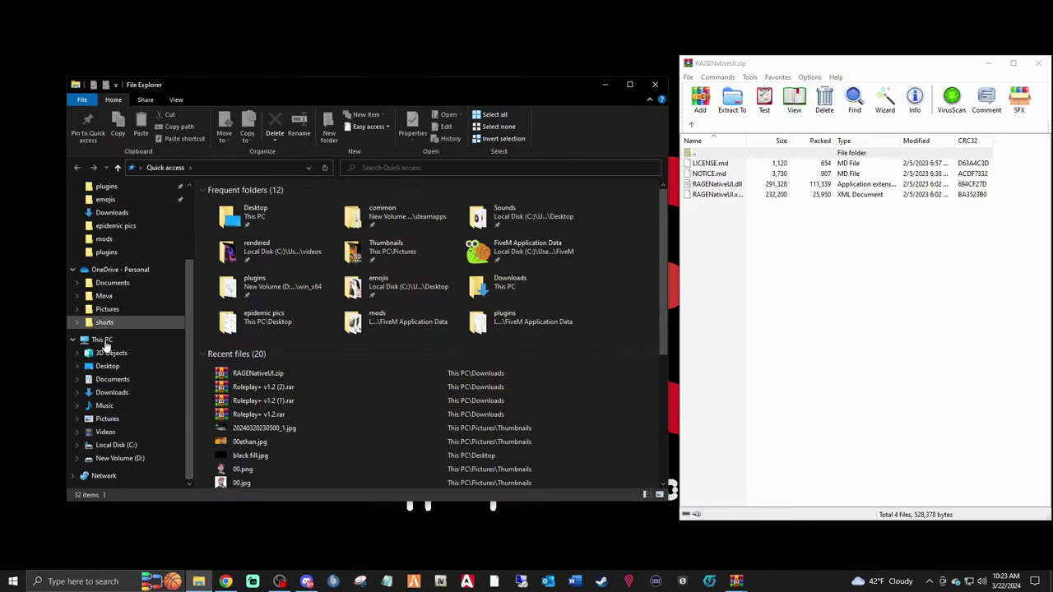
pyautogui.click(123, 449)
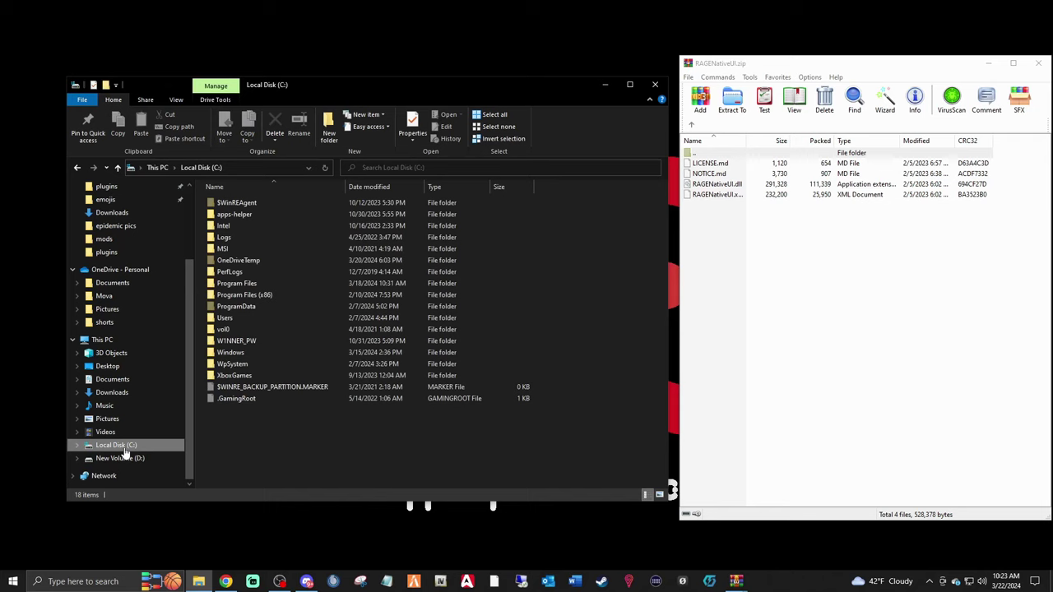
pyautogui.doubleClick(241, 298)
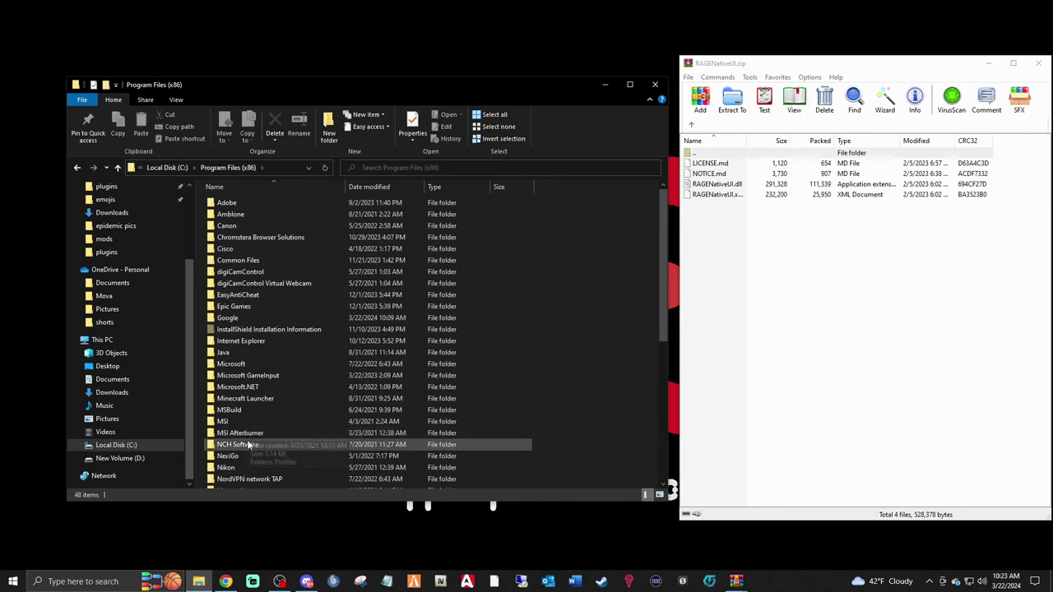
pyautogui.scroll(-5, 247, 444)
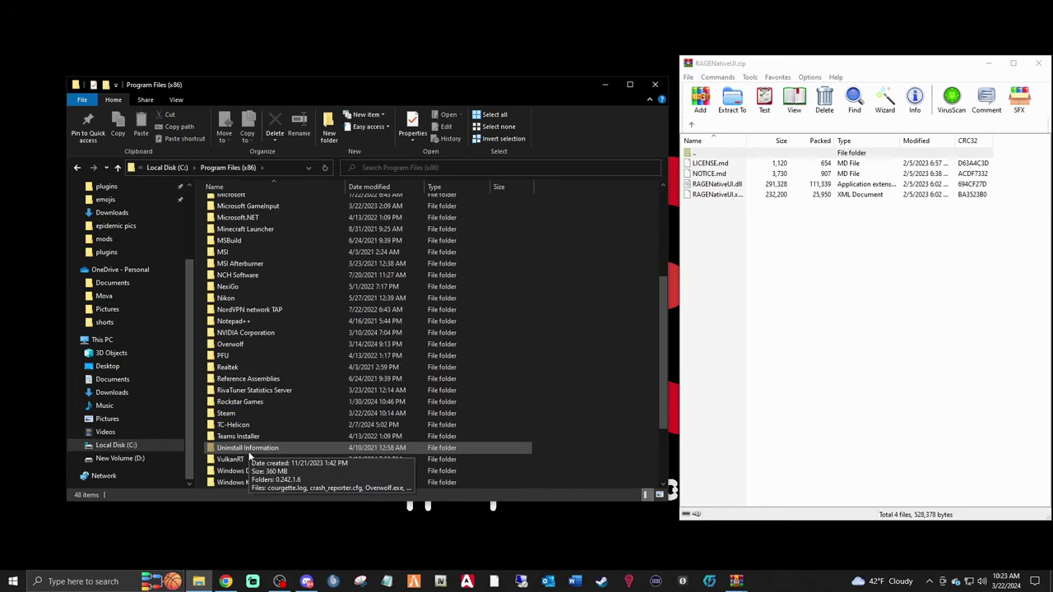
pyautogui.doubleClick(226, 414)
pyautogui.doubleClick(234, 390)
pyautogui.doubleClick(237, 204)
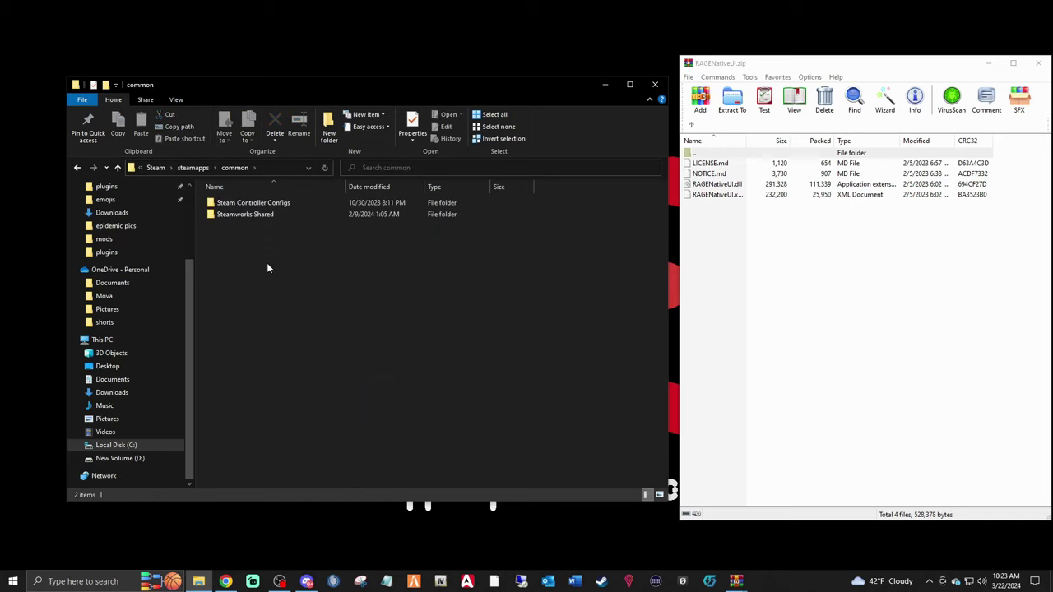
# Open Grand Theft Auto V in SteamLibrary common and inspect its mods, lspdfr and files.
pyautogui.scroll(3, 107, 299)
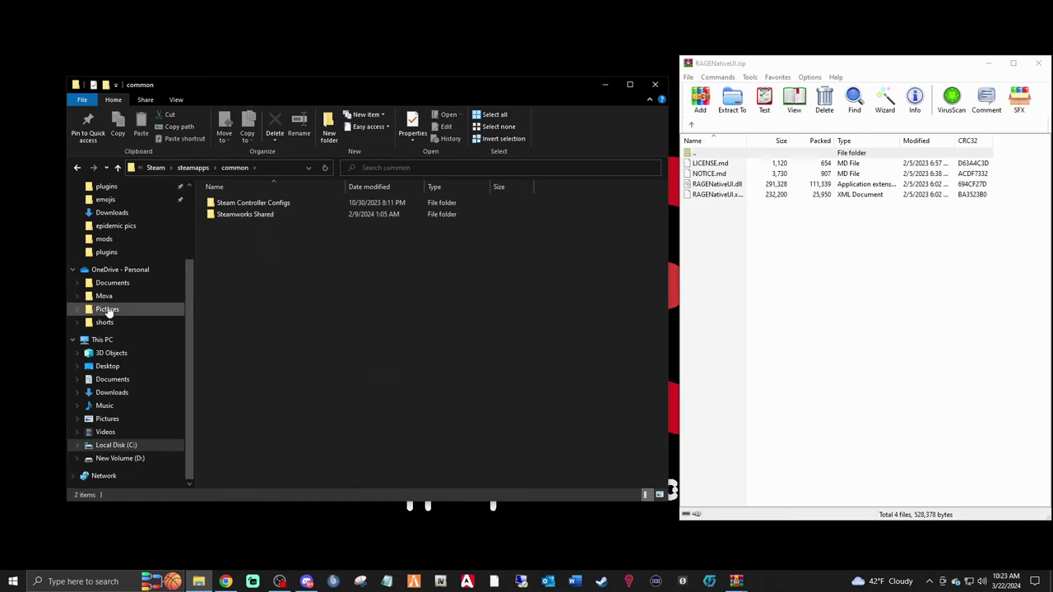
pyautogui.click(115, 222)
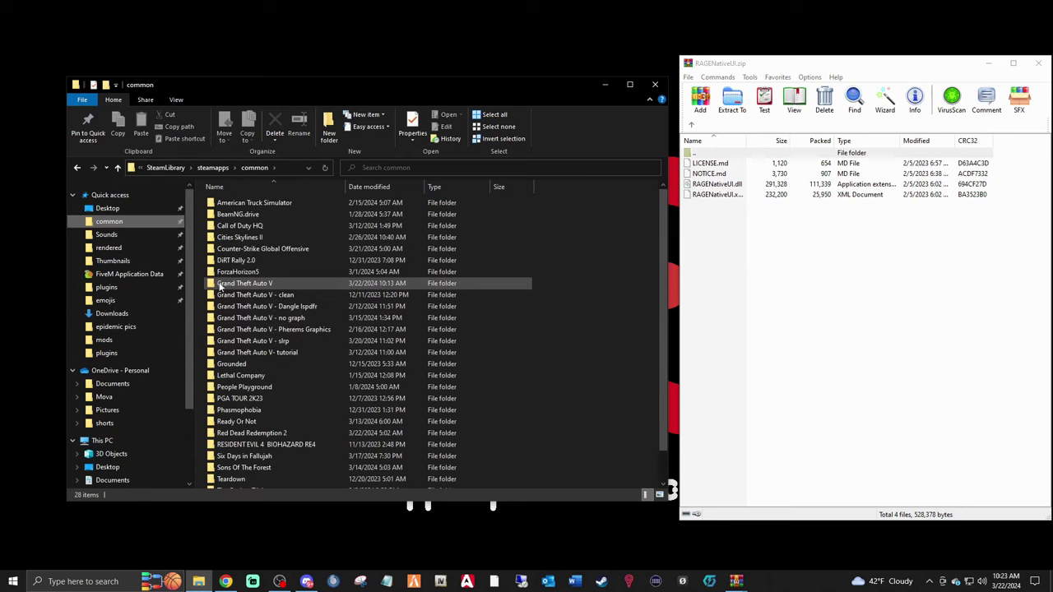
pyautogui.doubleClick(249, 283)
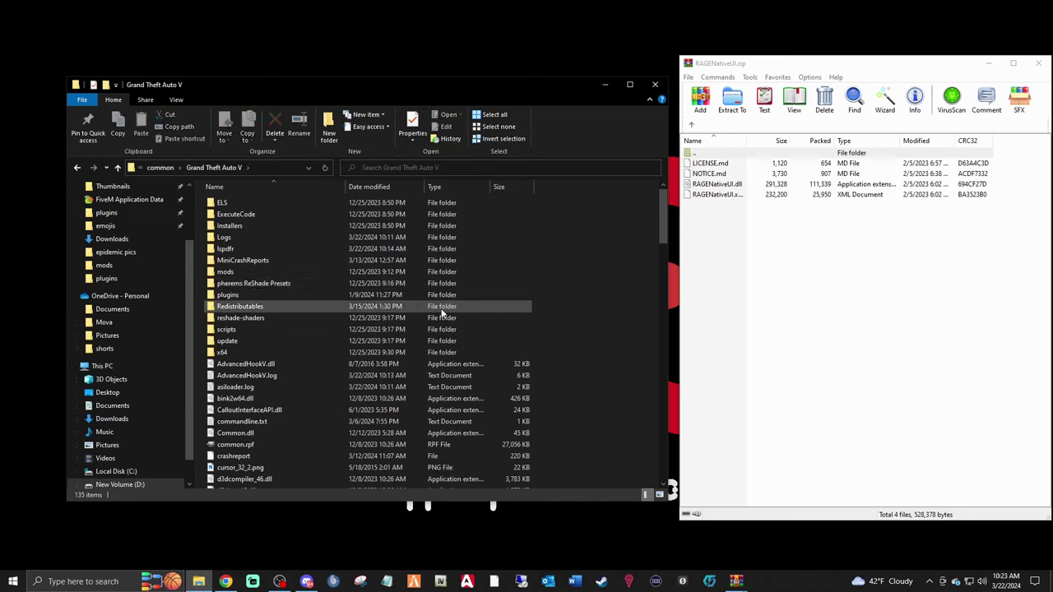
pyautogui.click(227, 274)
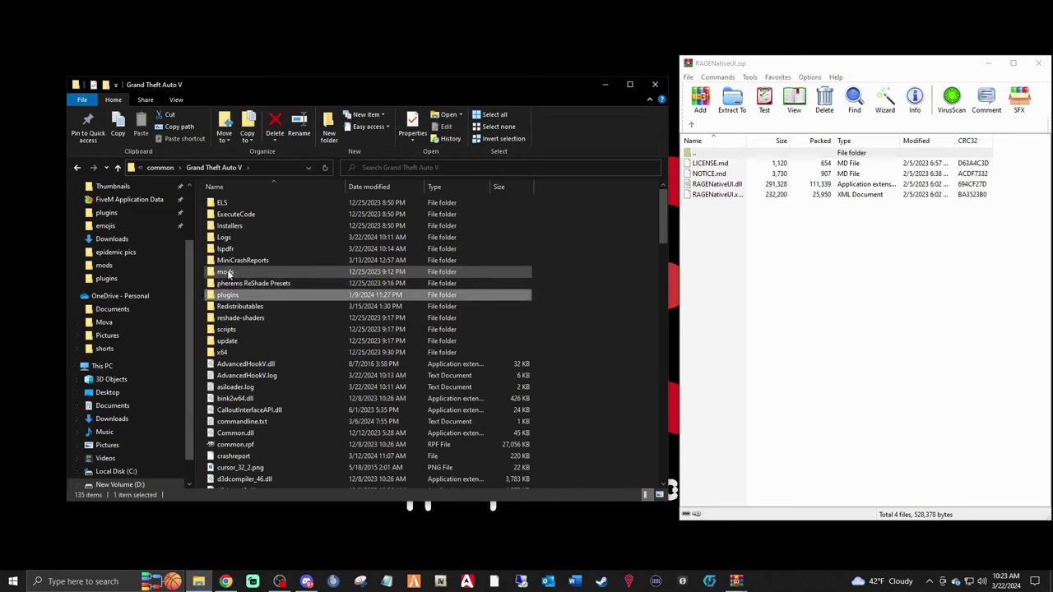
pyautogui.click(229, 248)
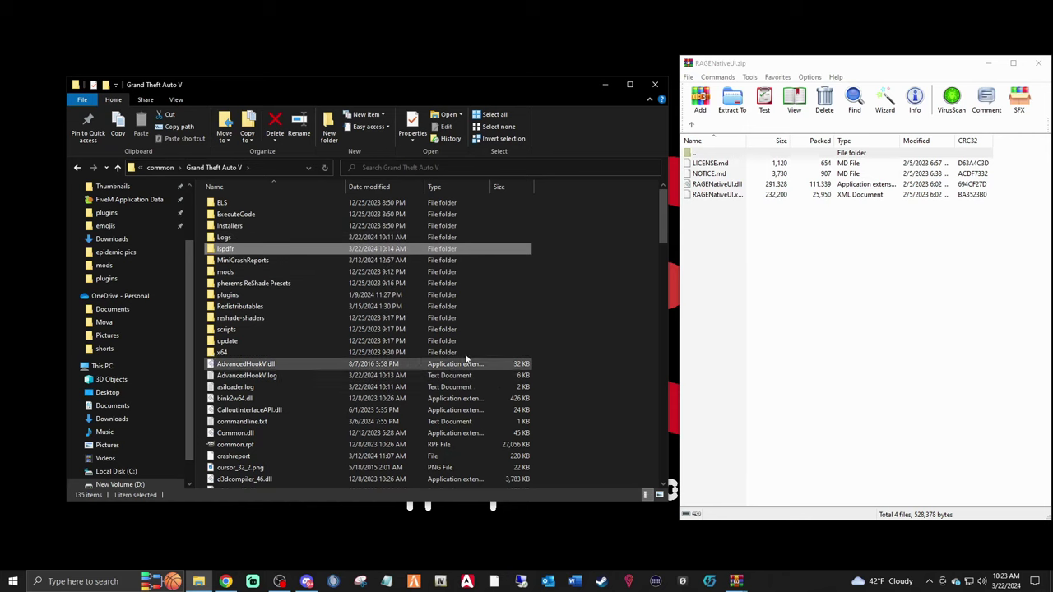
pyautogui.click(612, 309)
pyautogui.scroll(-20, 382, 339)
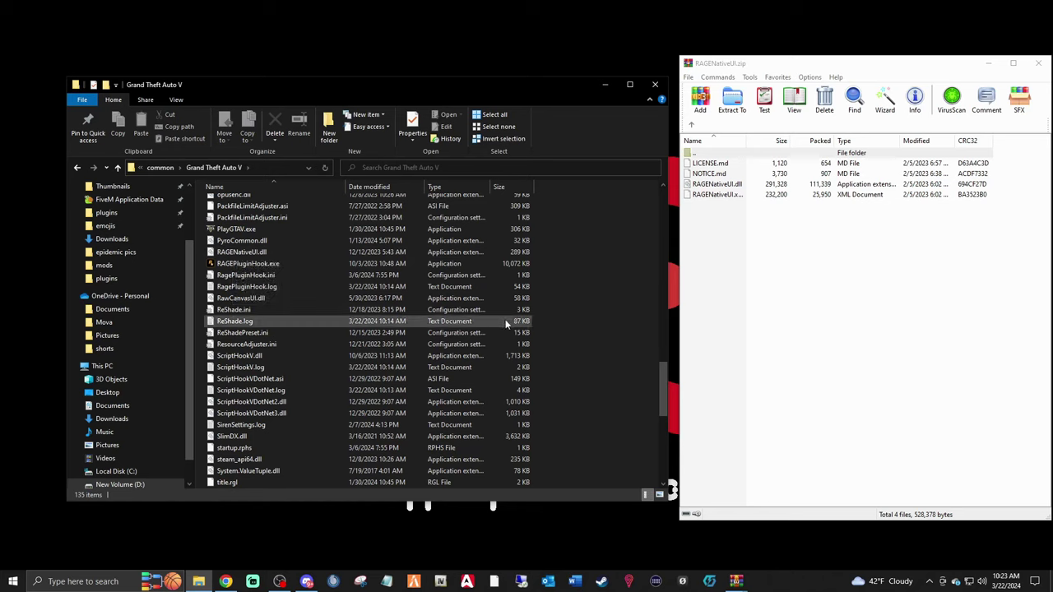
pyautogui.scroll(4, 426, 358)
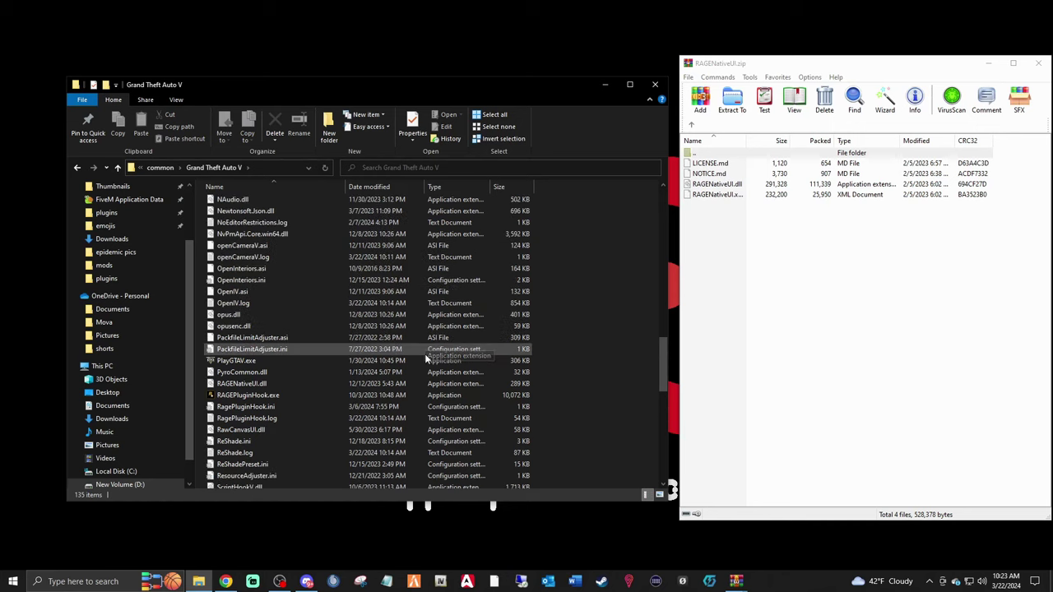
pyautogui.scroll(10, 426, 359)
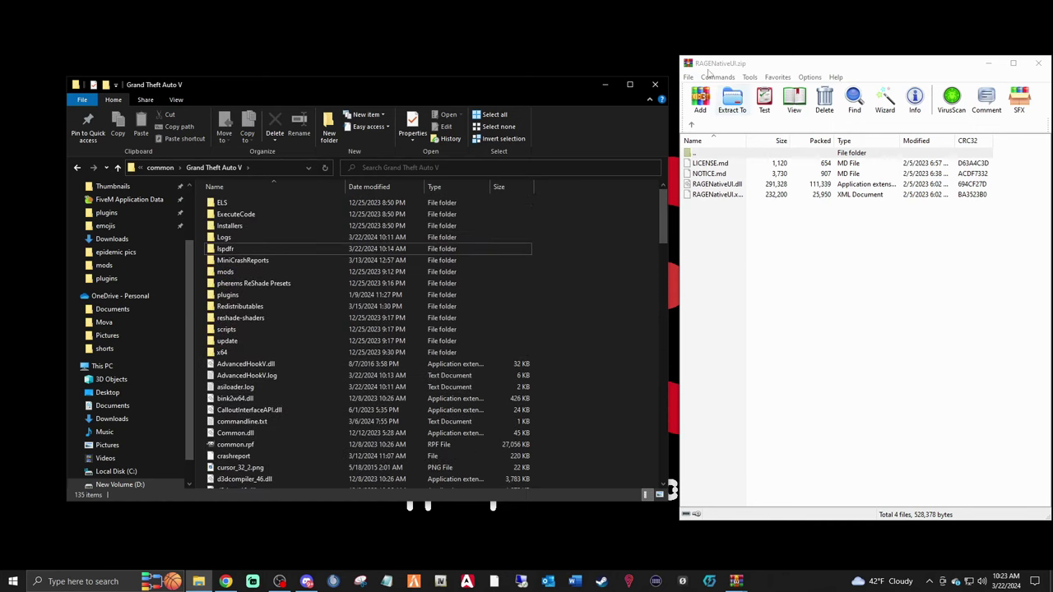
# Drag RAGENativeUI.dll from the RAGENativeUI.zip archive into the Grand Theft Auto V folder.
pyautogui.click(727, 186)
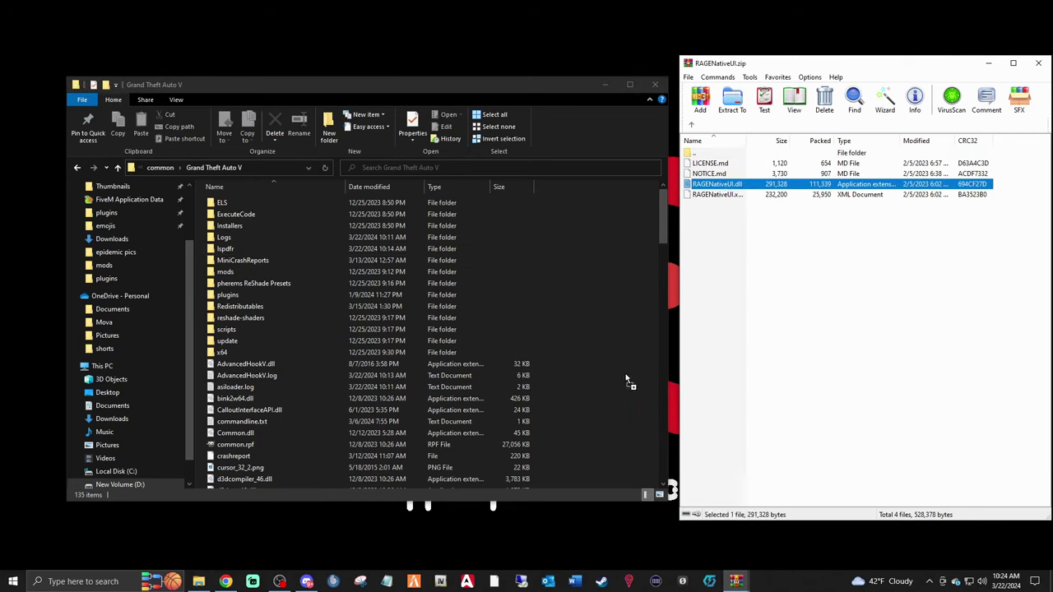
pyautogui.moveTo(578, 368); pyautogui.dragTo(309, 414)
# Close the RAGENativeUI.zip archive and open the Grand Theft Auto V plugins folder.
pyautogui.click(1038, 64)
pyautogui.click(823, 263)
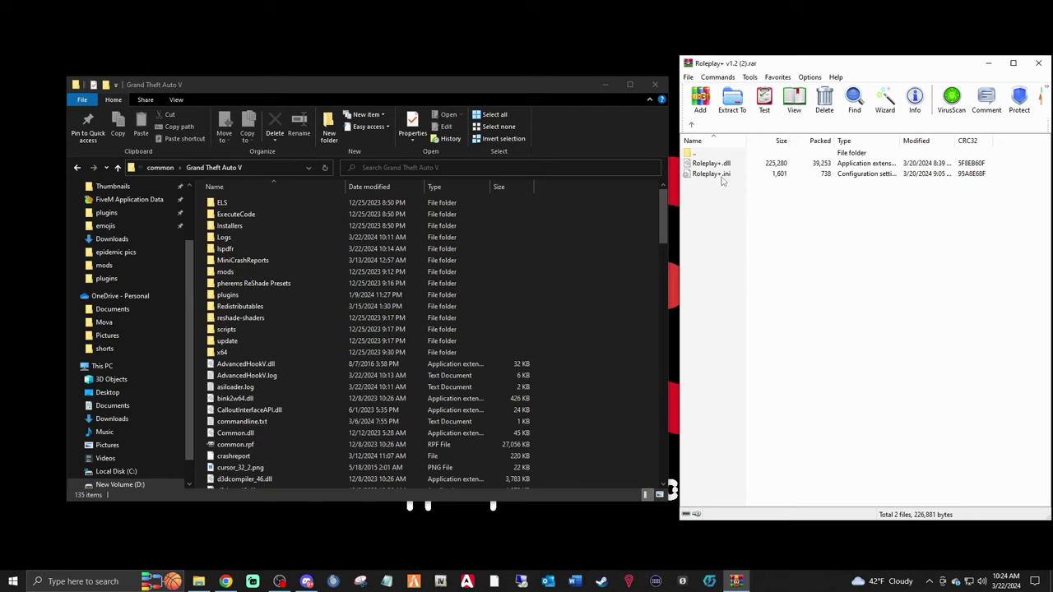
pyautogui.doubleClick(231, 295)
pyautogui.scroll(-2, 385, 354)
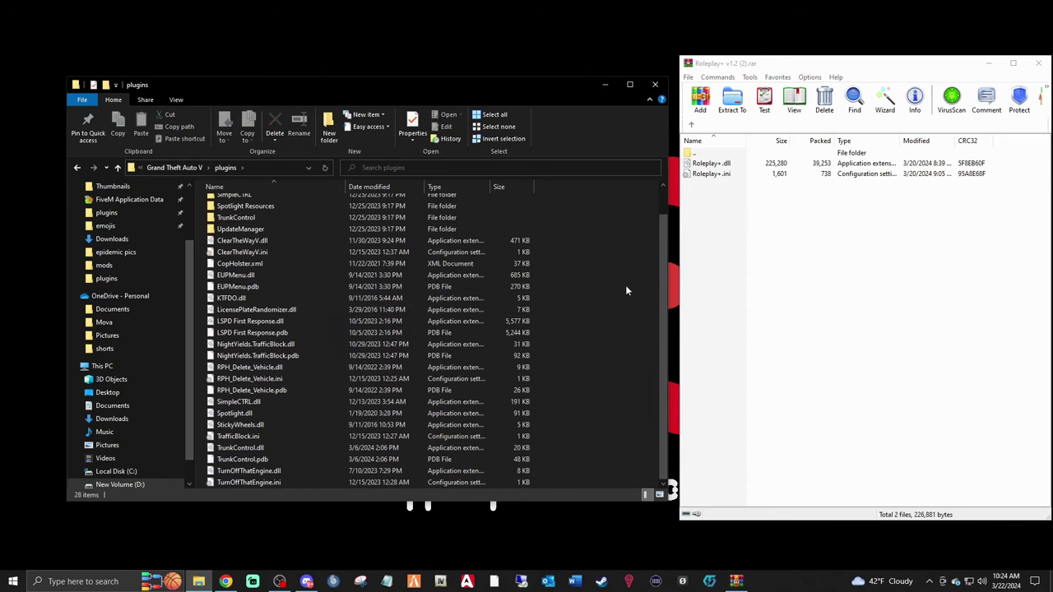
# Copy Roleplay+.dll and Roleplay+.ini from the Roleplay+ archive into plugins.
pyautogui.click(722, 199)
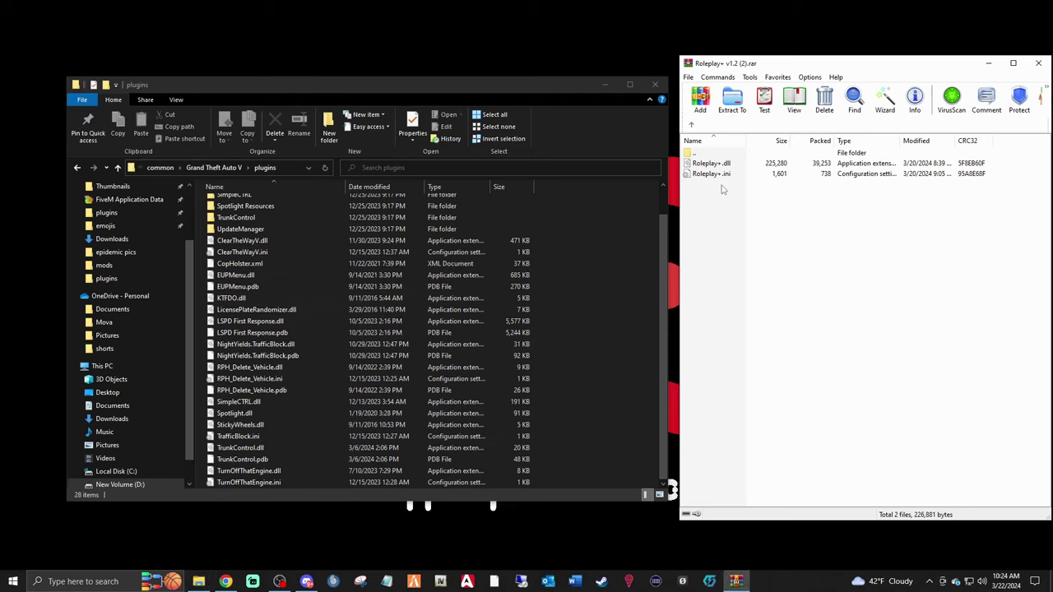
pyautogui.hotkey('ctrl', 'a')
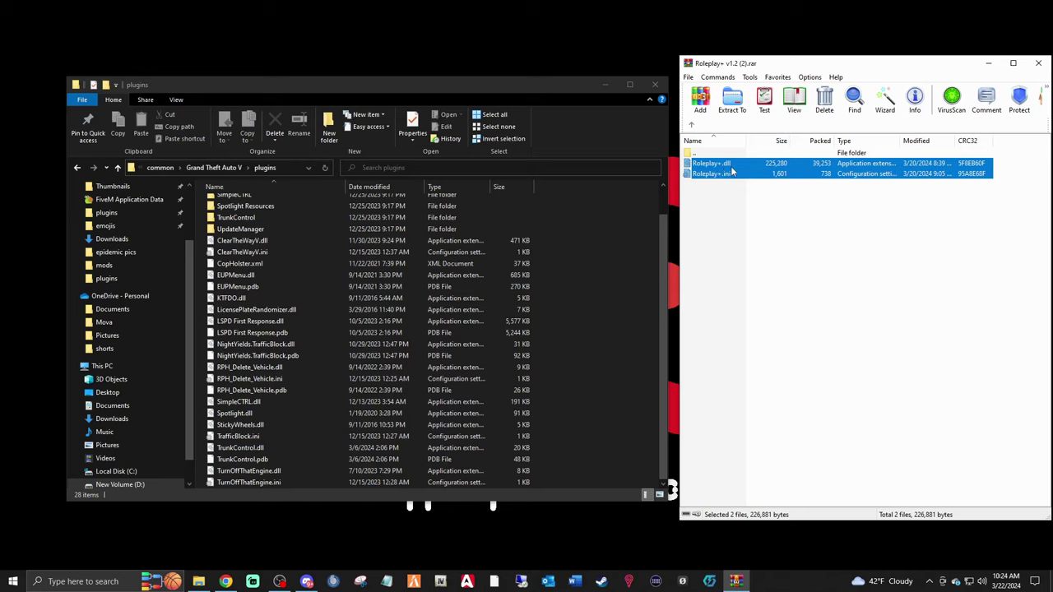
pyautogui.moveTo(734, 170); pyautogui.dragTo(658, 296)
pyautogui.moveTo(631, 360); pyautogui.dragTo(630, 355)
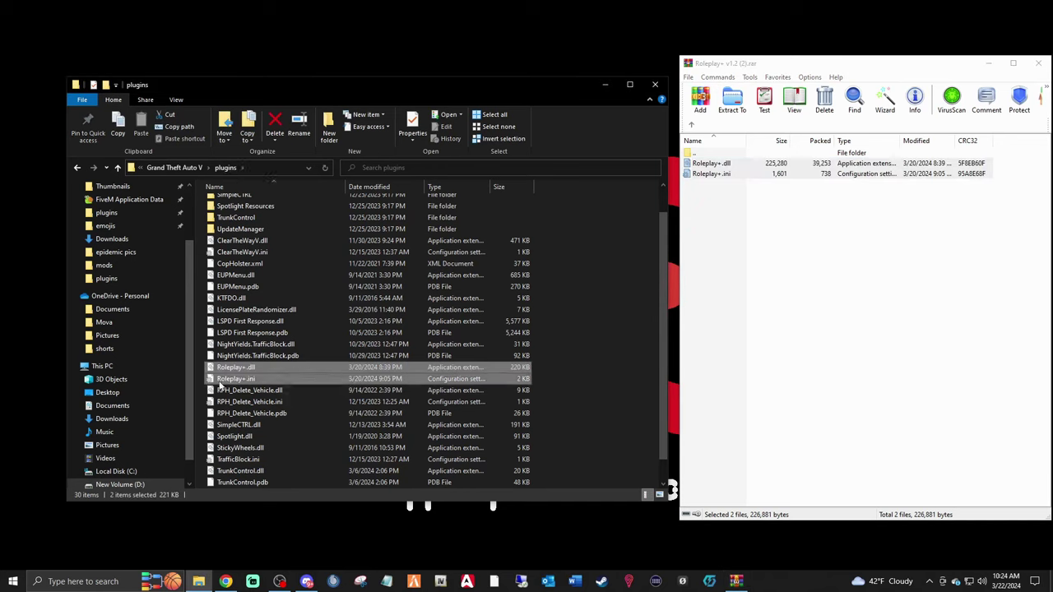
# Open Roleplay+.ini in Notepad and read its settings, such as OpenMenu=F6 and ResetAnimations=R.
pyautogui.doubleClick(232, 380)
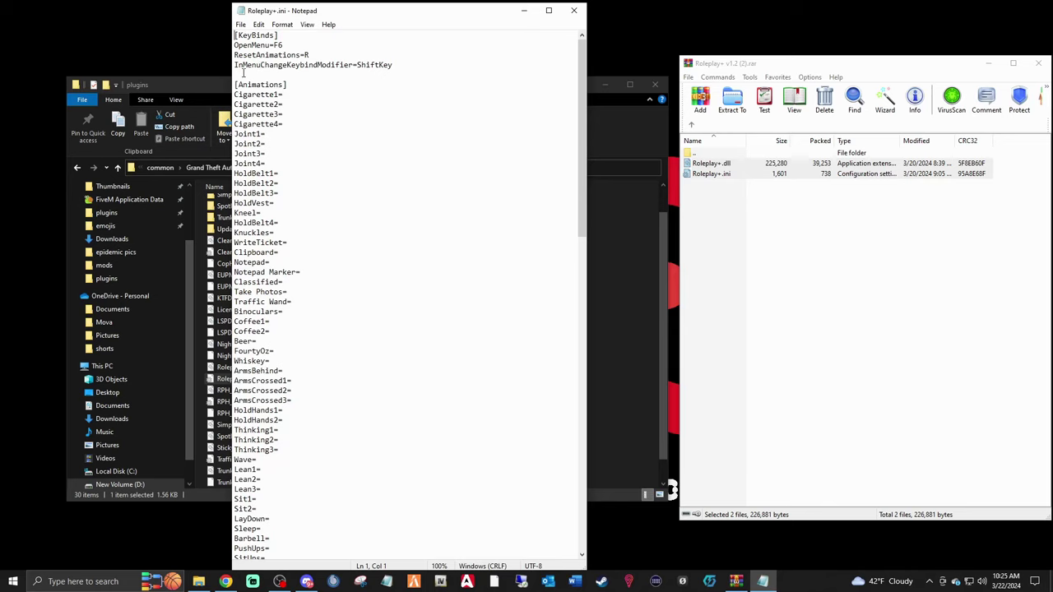
pyautogui.scroll(-16, 292, 291)
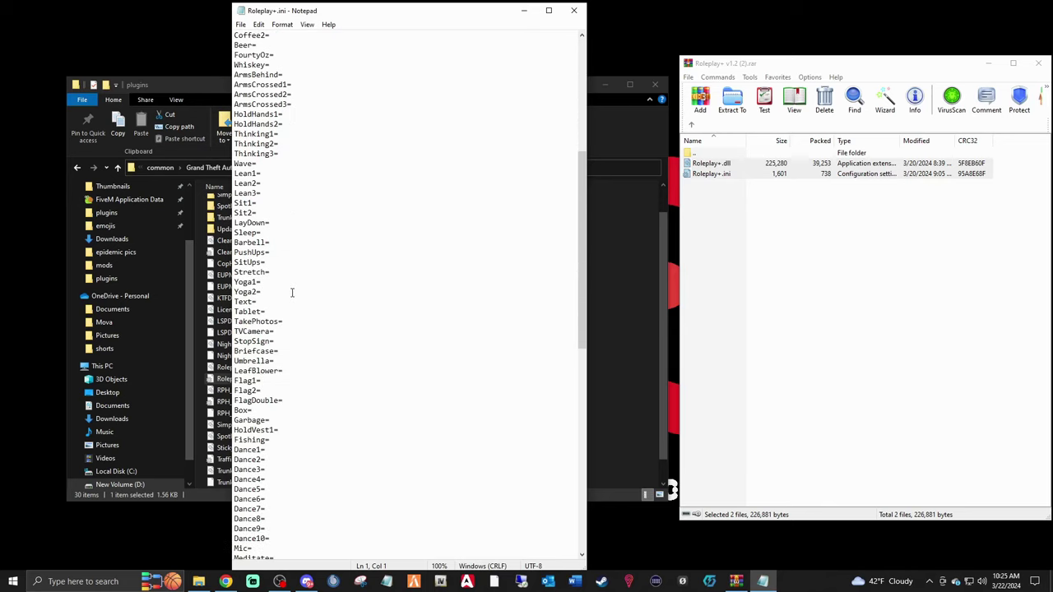
pyautogui.scroll(-12, 292, 294)
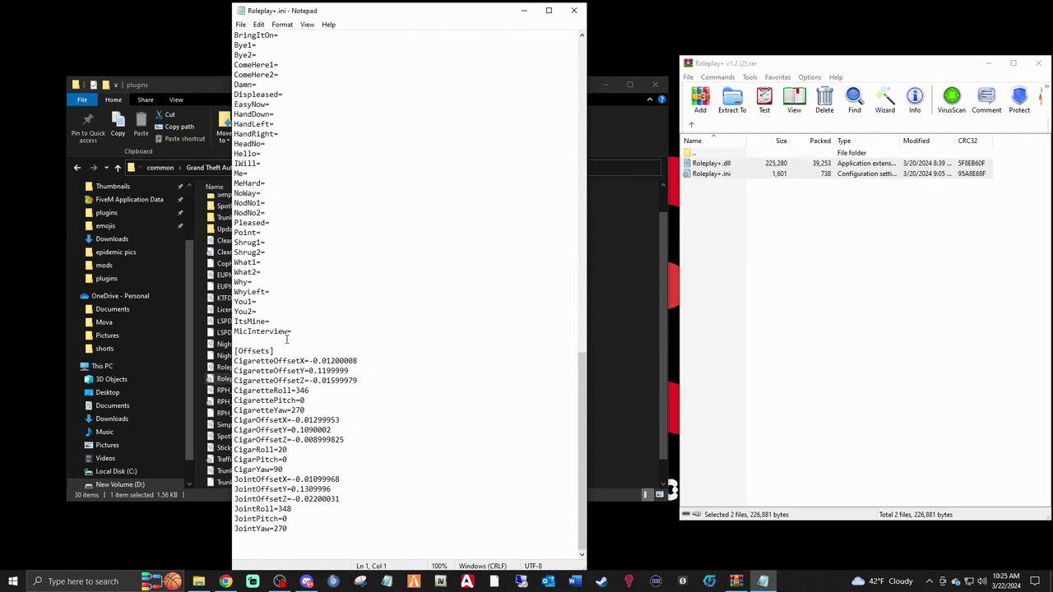
pyautogui.scroll(15, 280, 336)
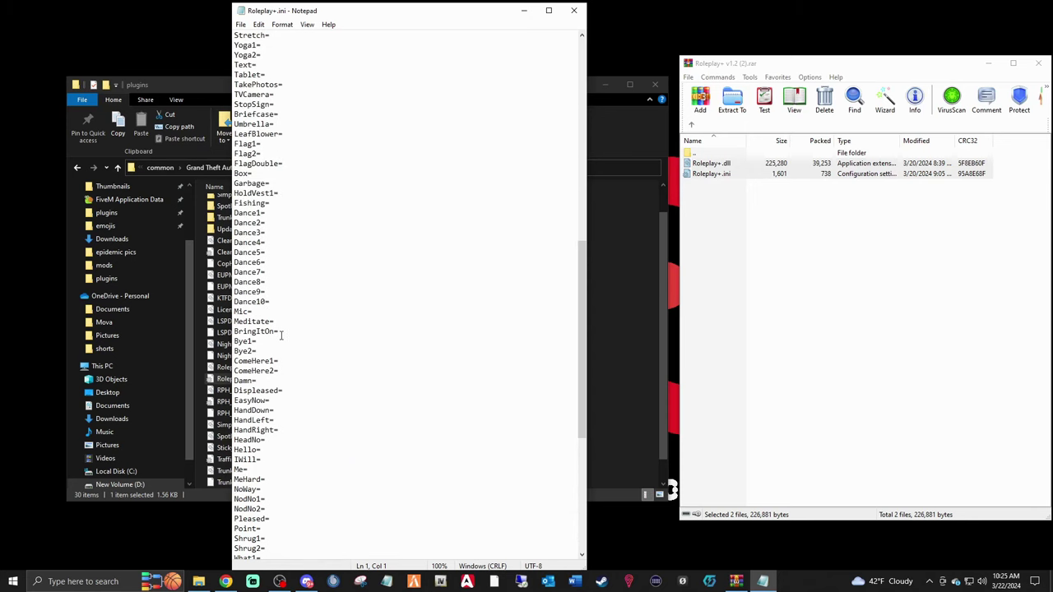
pyautogui.scroll(7, 281, 339)
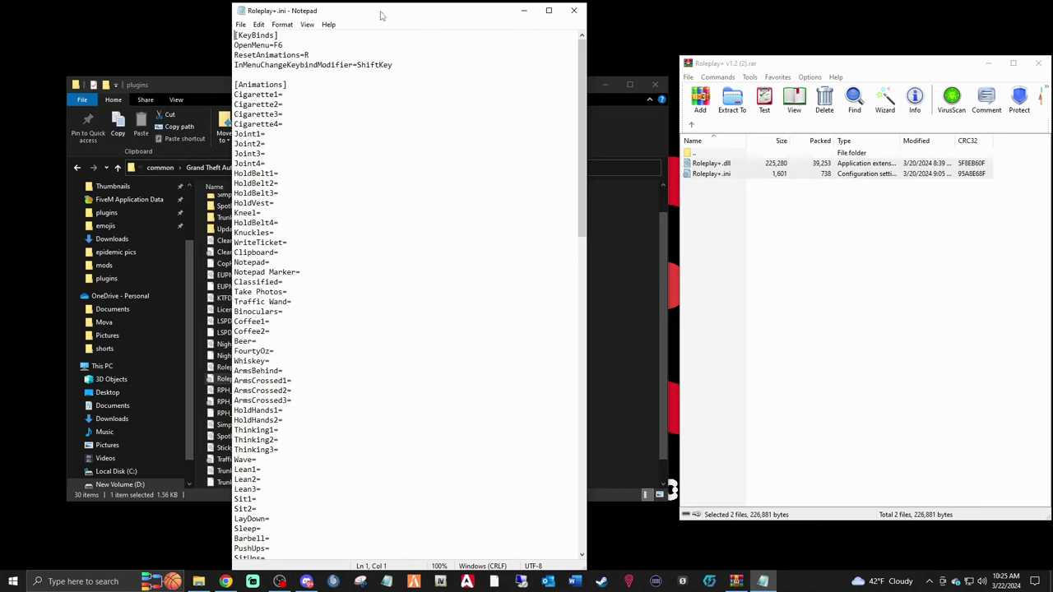
pyautogui.moveTo(406, 14); pyautogui.dragTo(365, 24)
# Close Notepad, the Roleplay+ WinRAR archive and the plugins Explorer window.
pyautogui.click(484, 19)
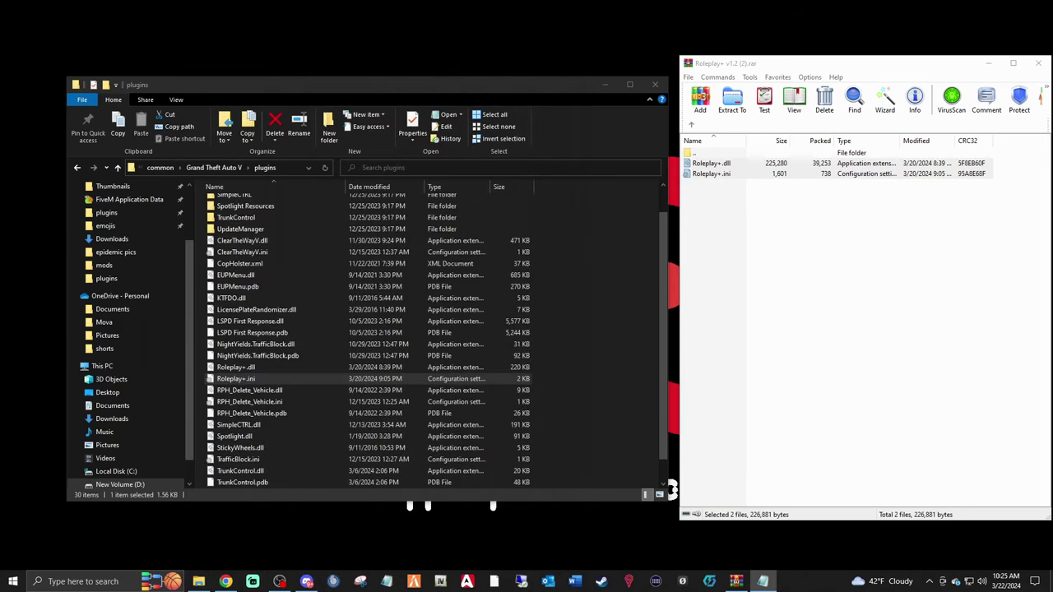
pyautogui.click(1038, 63)
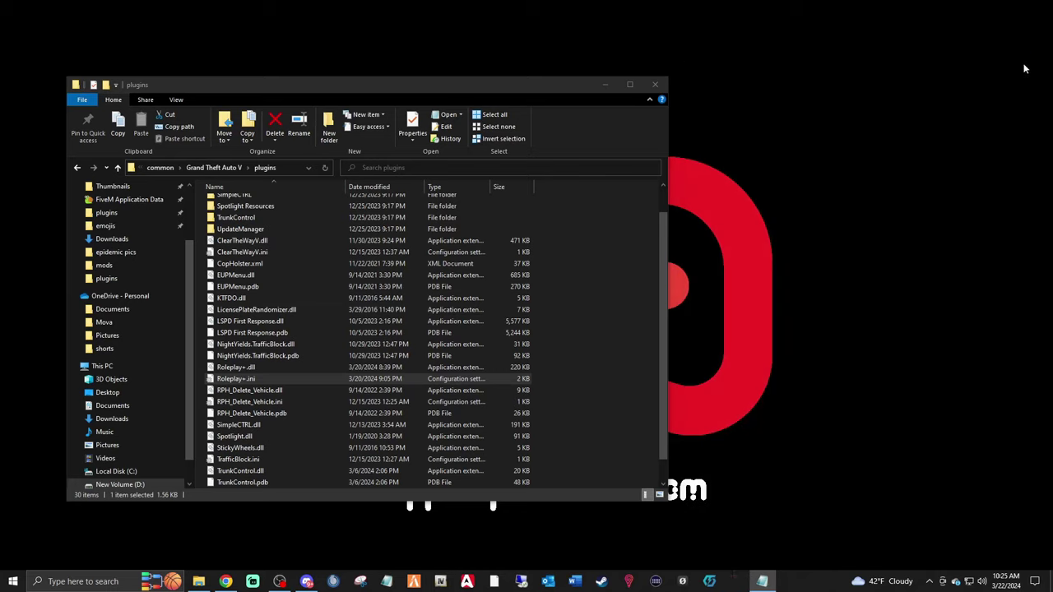
pyautogui.click(658, 85)
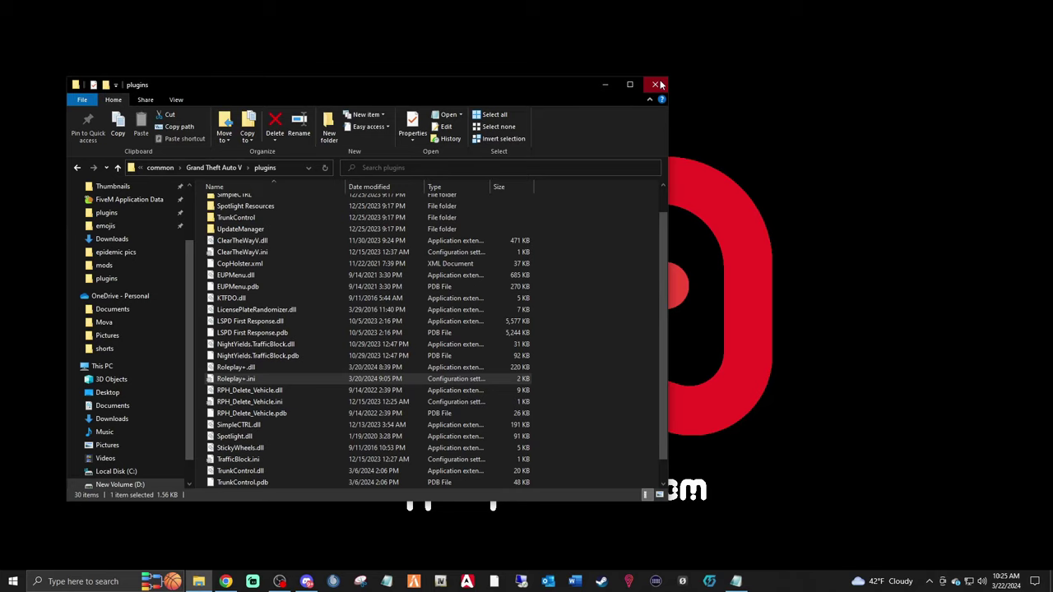
pyautogui.click(659, 85)
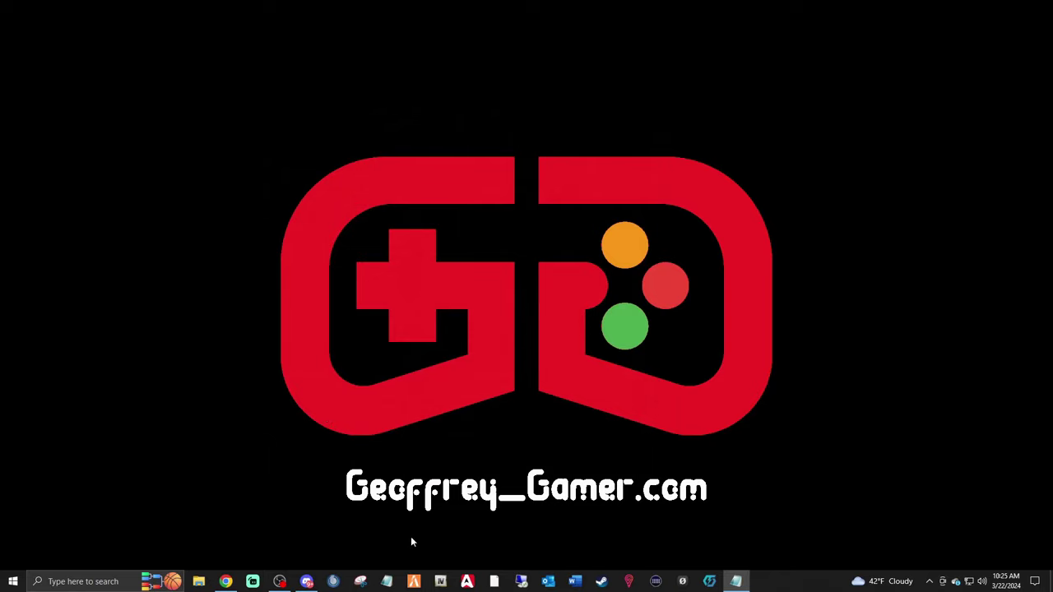
# In RAGE Plugin Hook's Plugins list, tick ROLEPLAY+ to load on startup, then choose Save and launch.
pyautogui.click(493, 581)
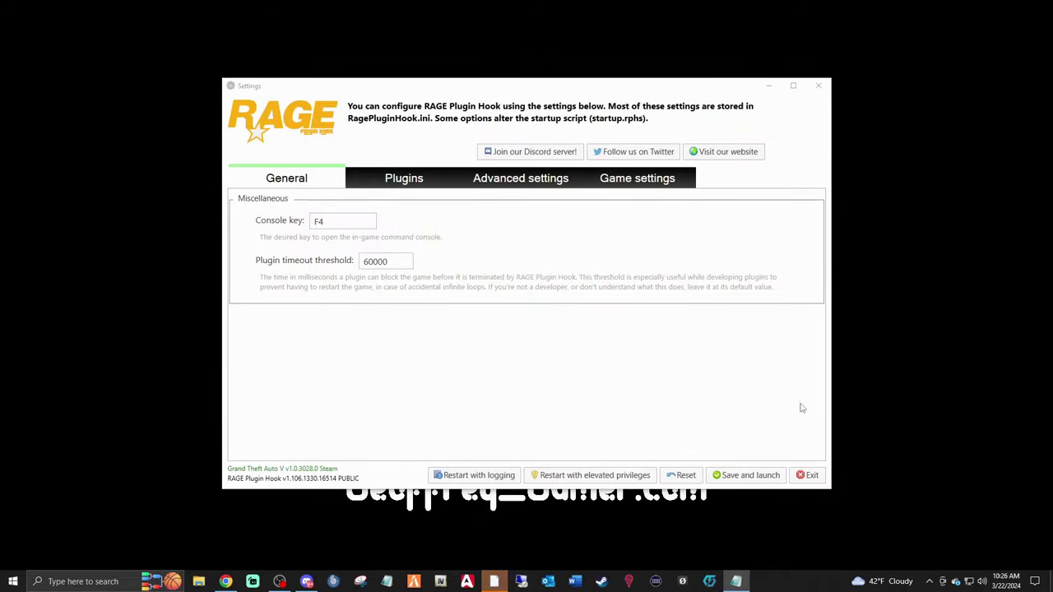
pyautogui.click(394, 181)
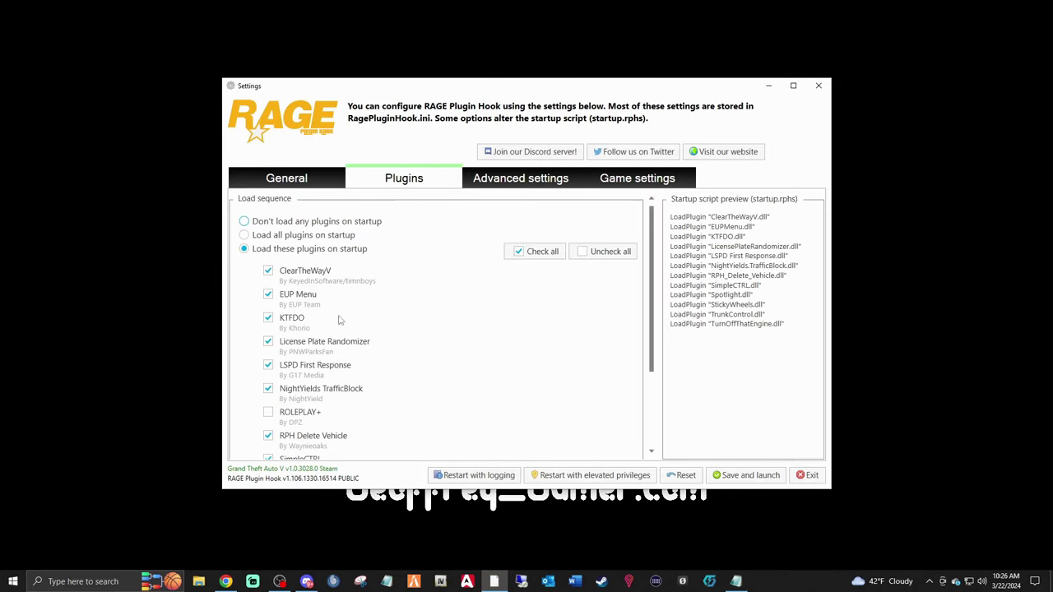
pyautogui.click(274, 419)
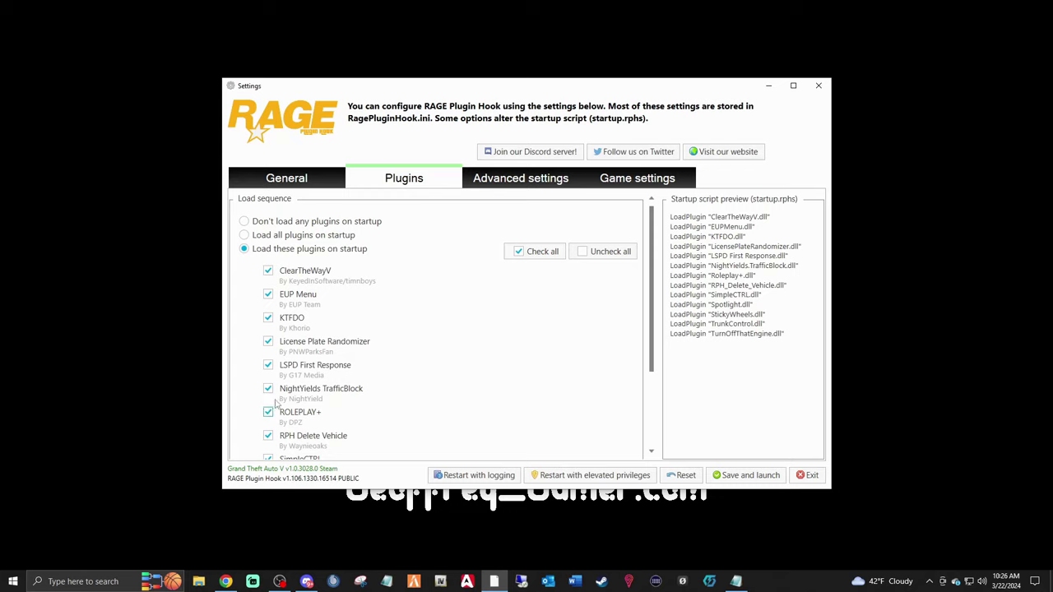
pyautogui.scroll(-3, 288, 401)
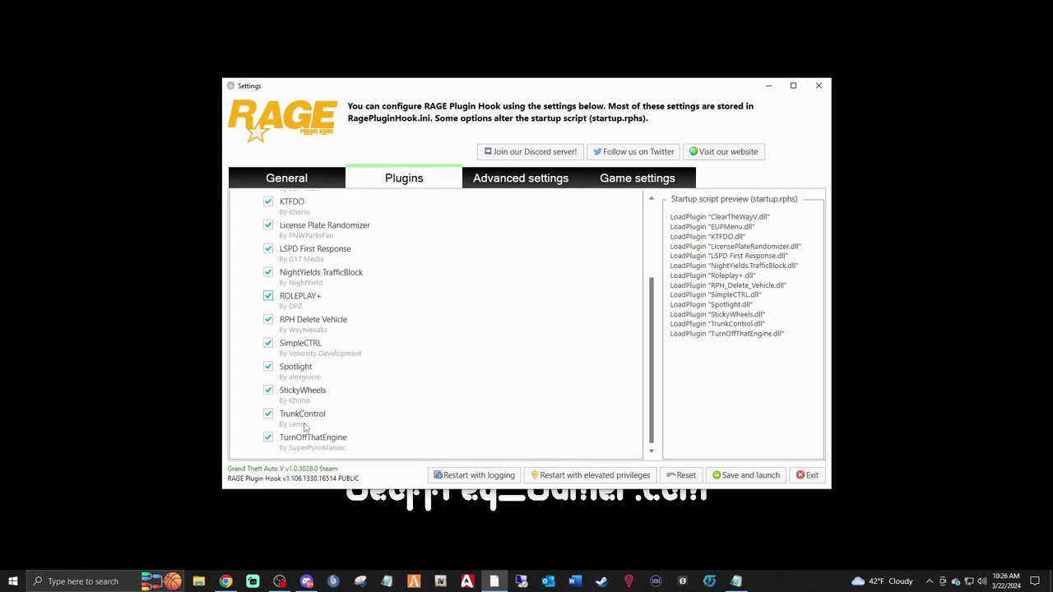
pyautogui.scroll(3, 306, 427)
pyautogui.click(747, 477)
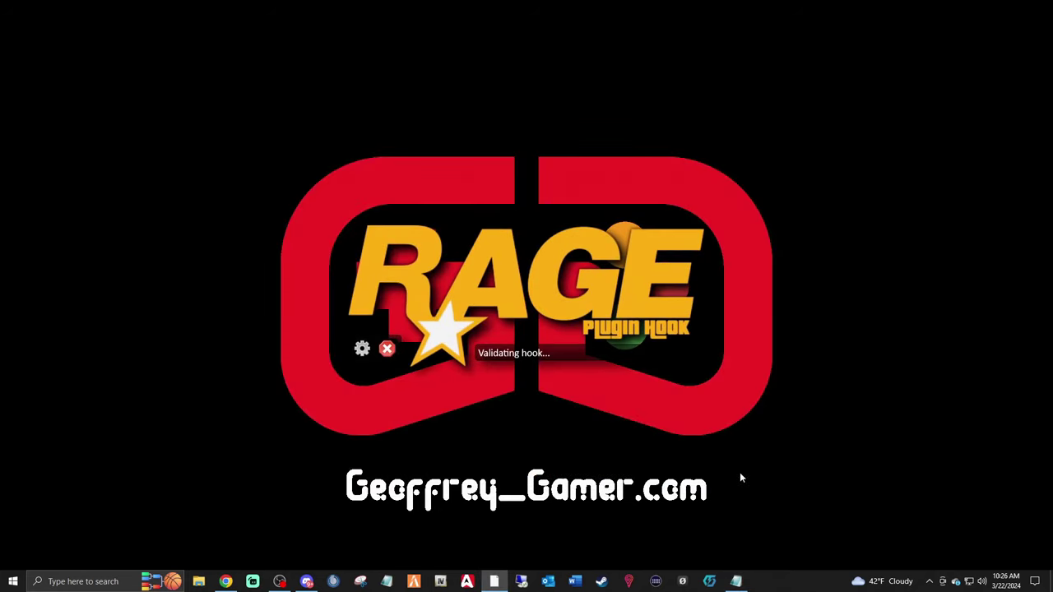